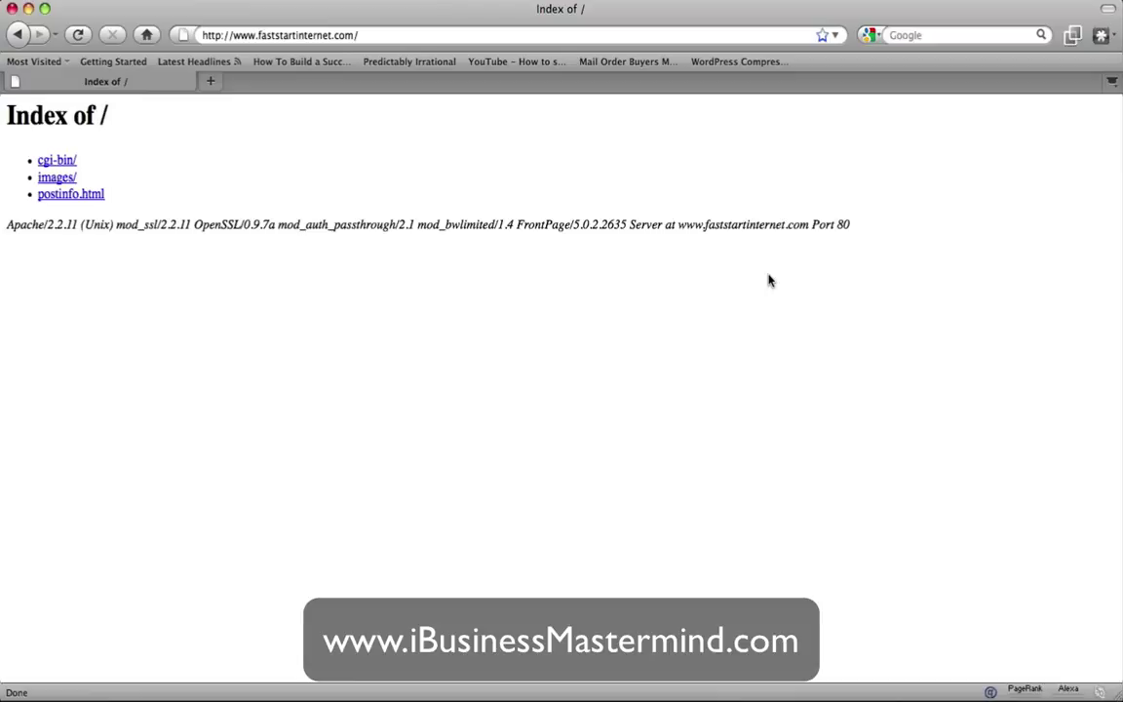
- Load faststartinternet.com/cpanel and cancel the authentication prompt to reach the cPanel 11 login page
click(565, 35)
click(566, 35)
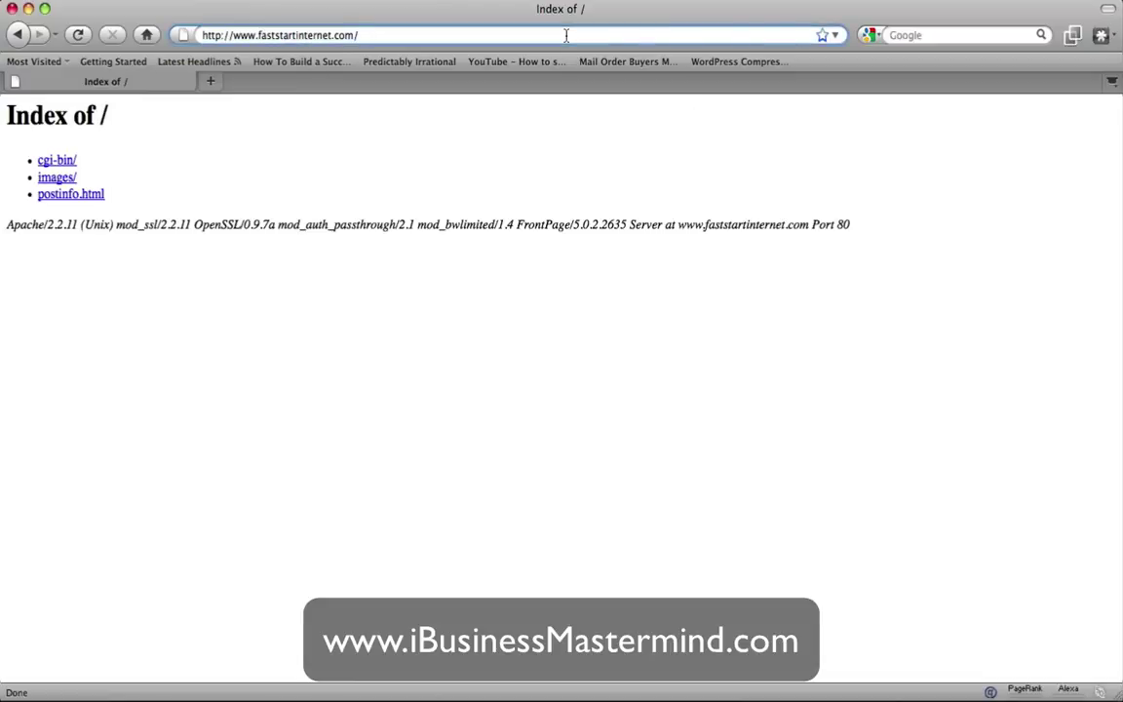
text(cpanel)
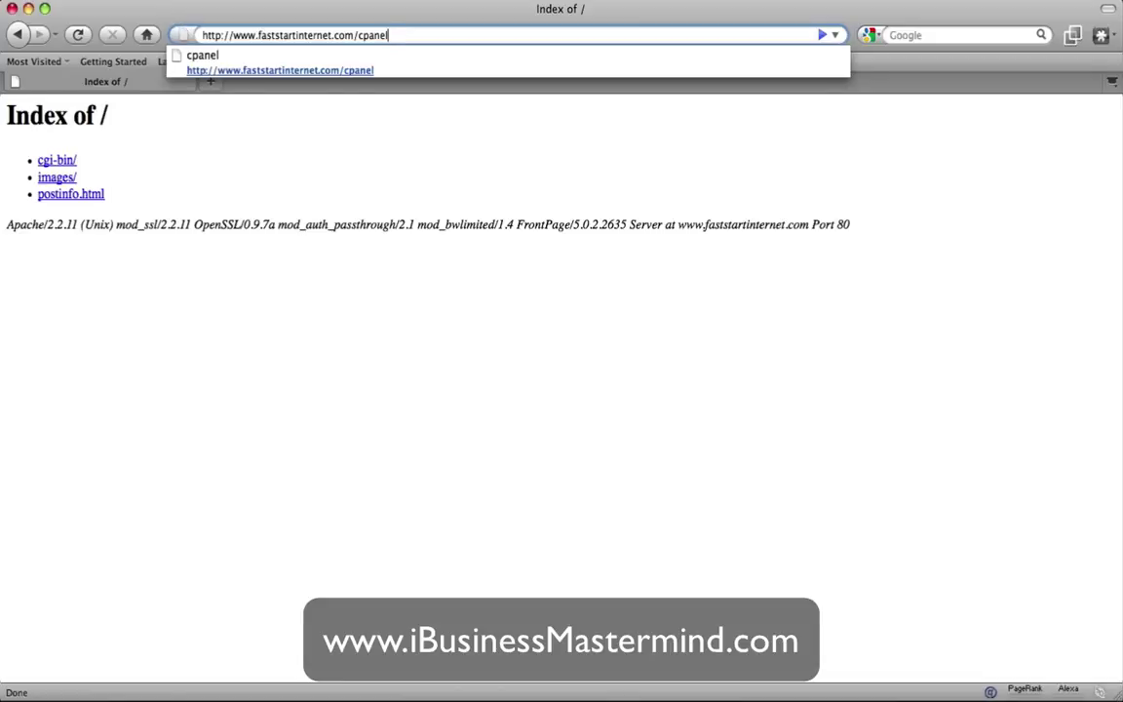
key(Return)
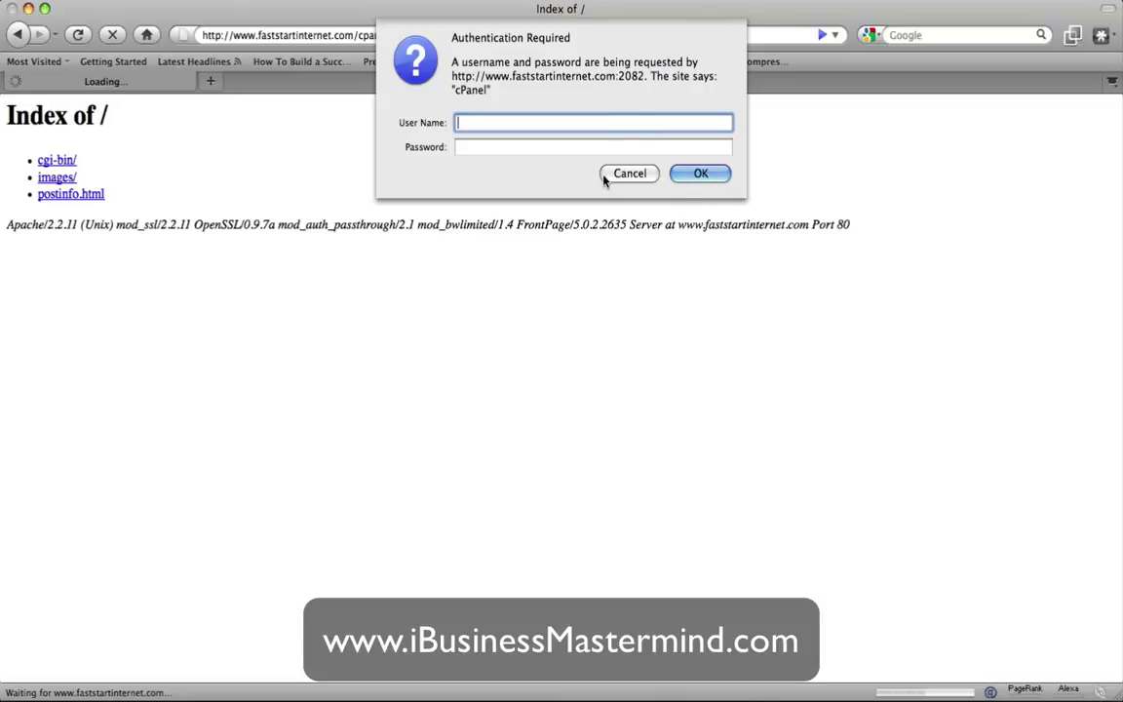
click(633, 175)
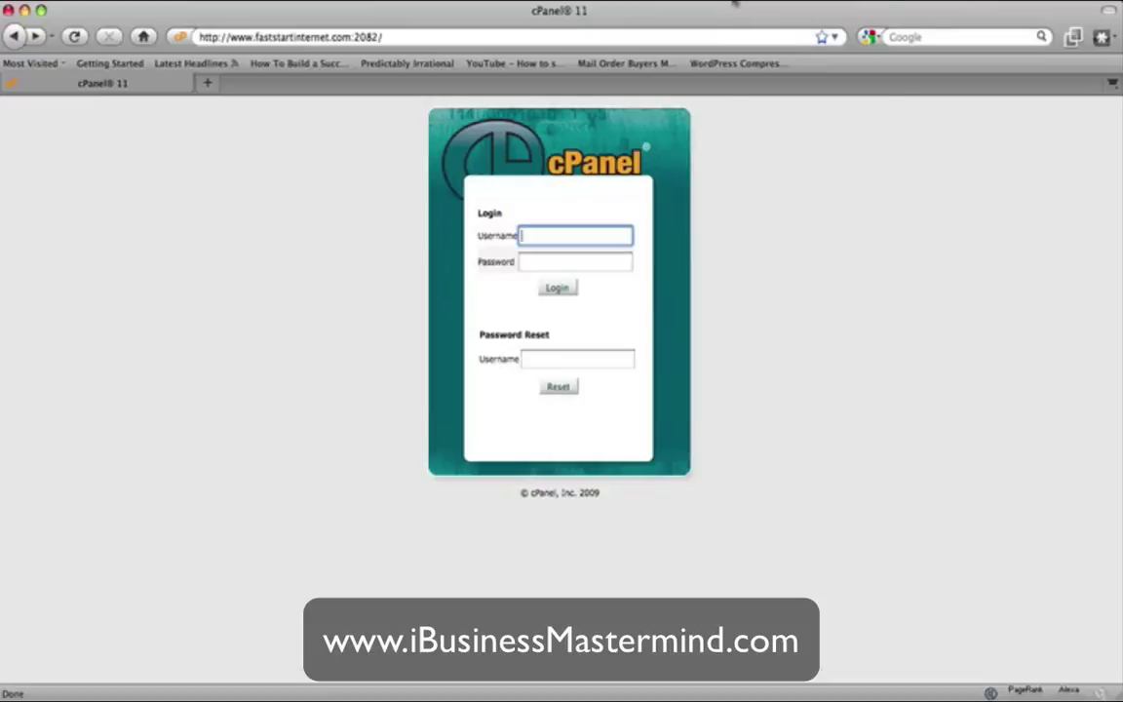
click(741, 3)
- Sign in with the account's username and password to open the cPanel X dashboard
click(743, 48)
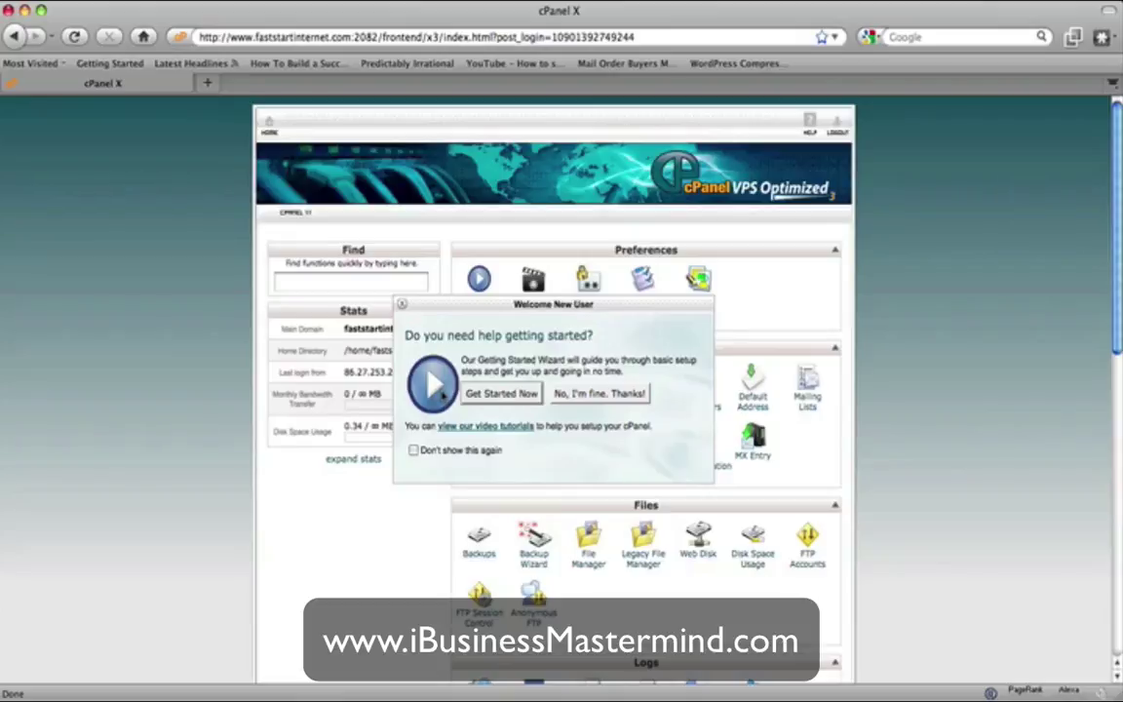
- Close the Welcome New User prompt with 'Don't show this again' ticked, then launch Fantastico De Luxe
click(414, 450)
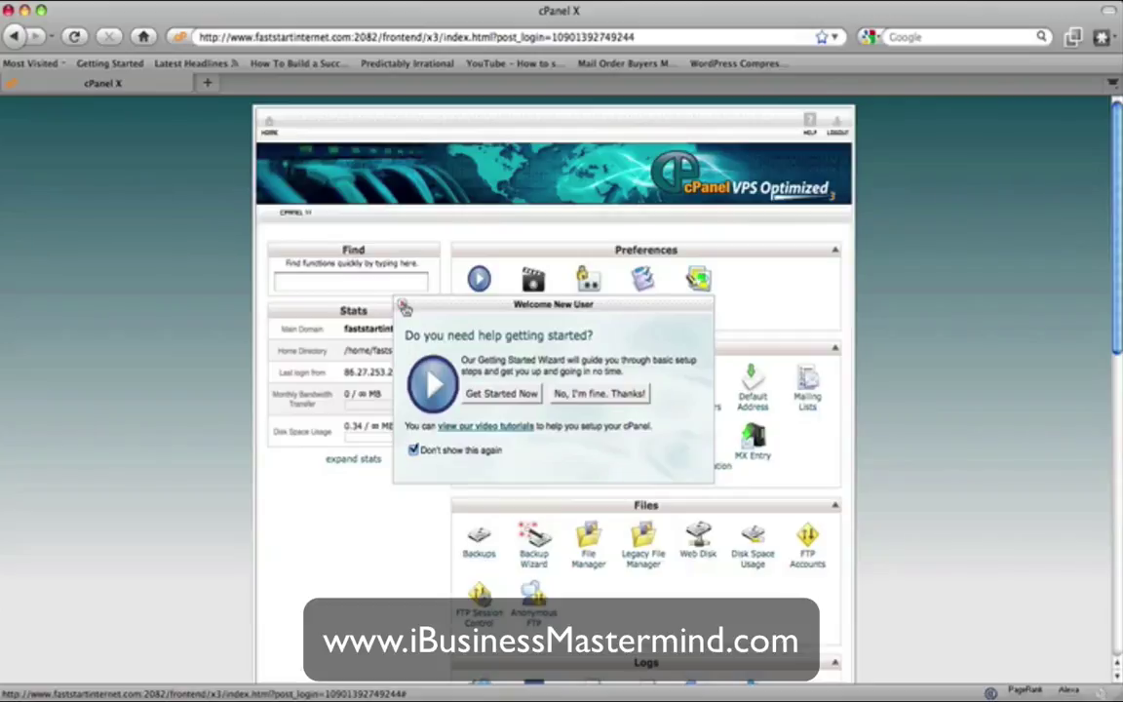
click(403, 307)
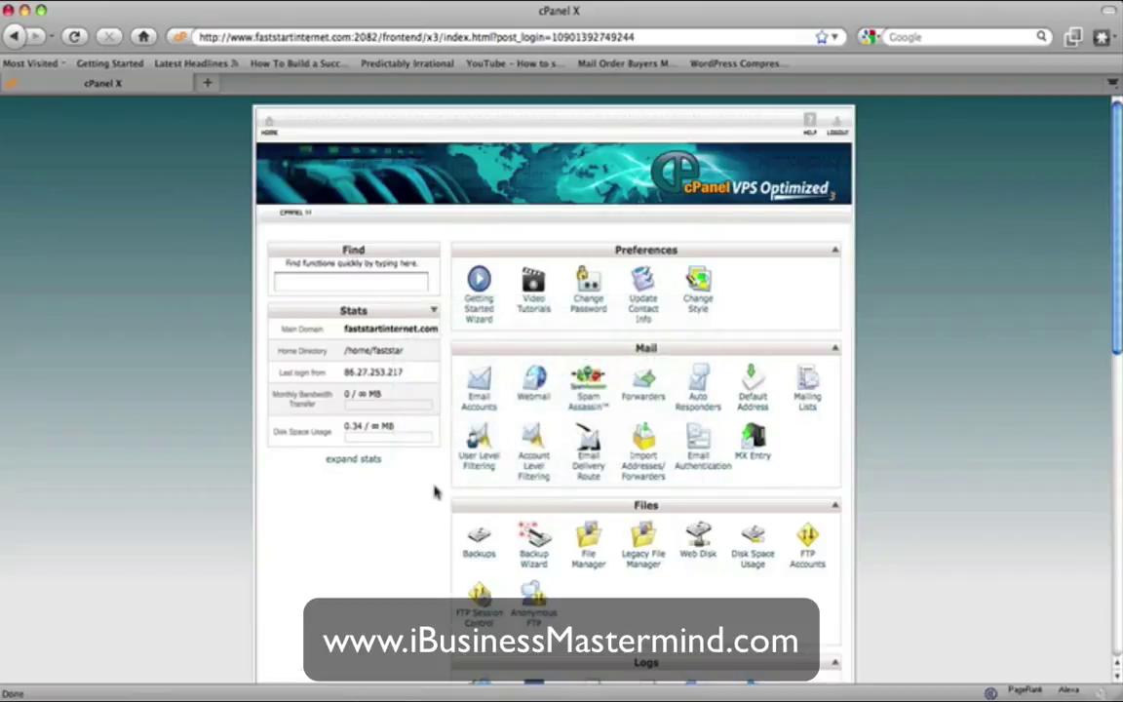
scroll(435, 493, down, 10)
scroll(436, 492, down, 4)
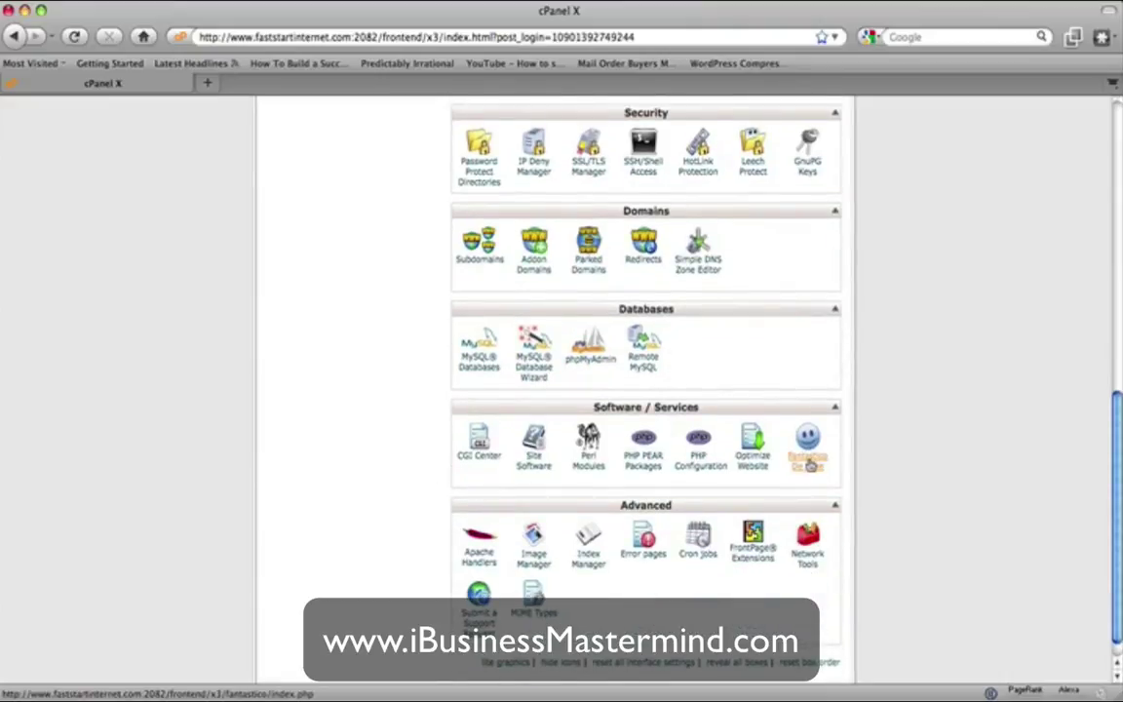
click(810, 465)
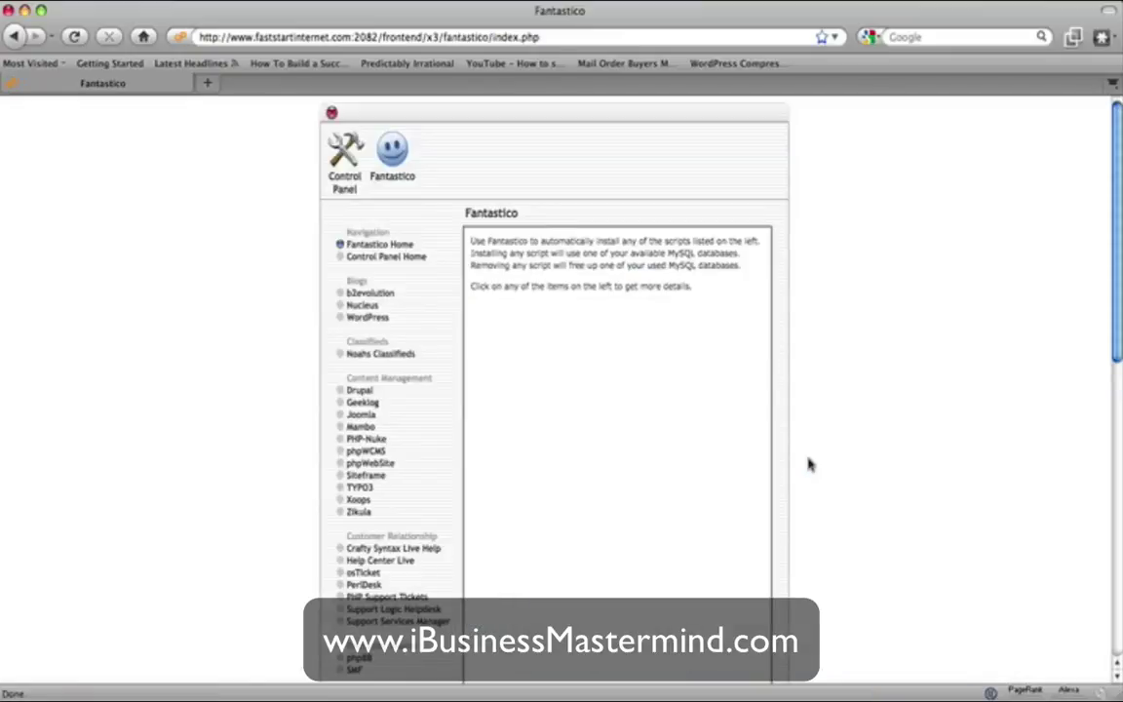
- Choose WordPress under Blogs and begin a New Installation (step 1/3)
click(371, 324)
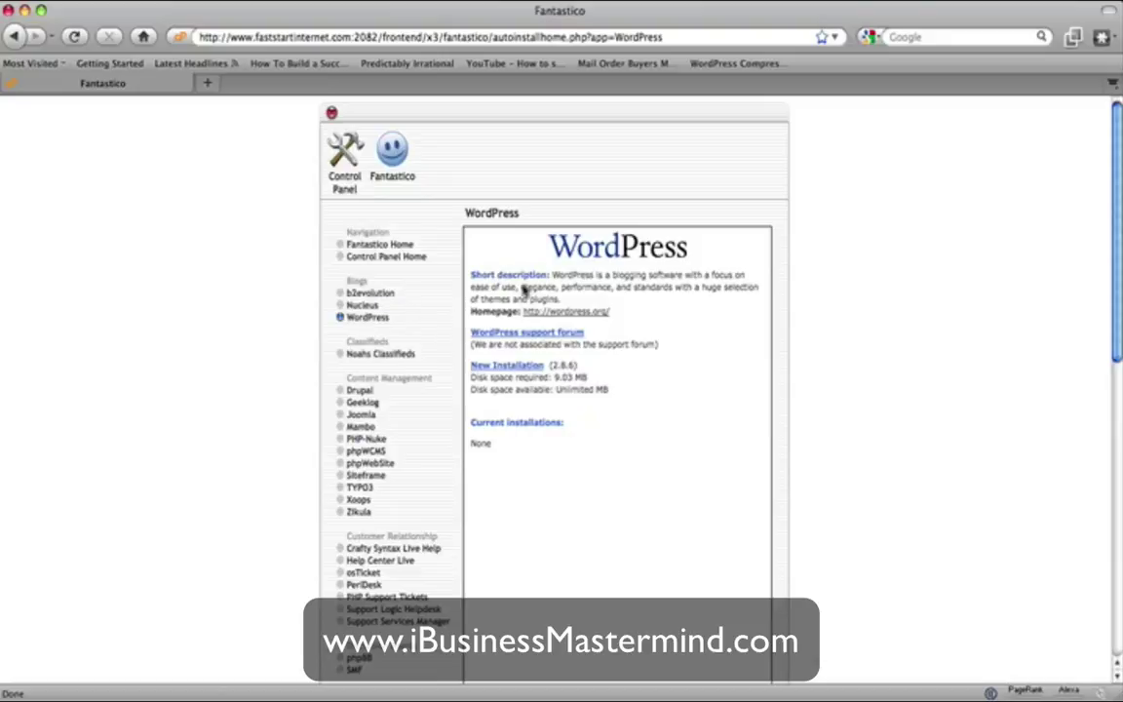
click(510, 367)
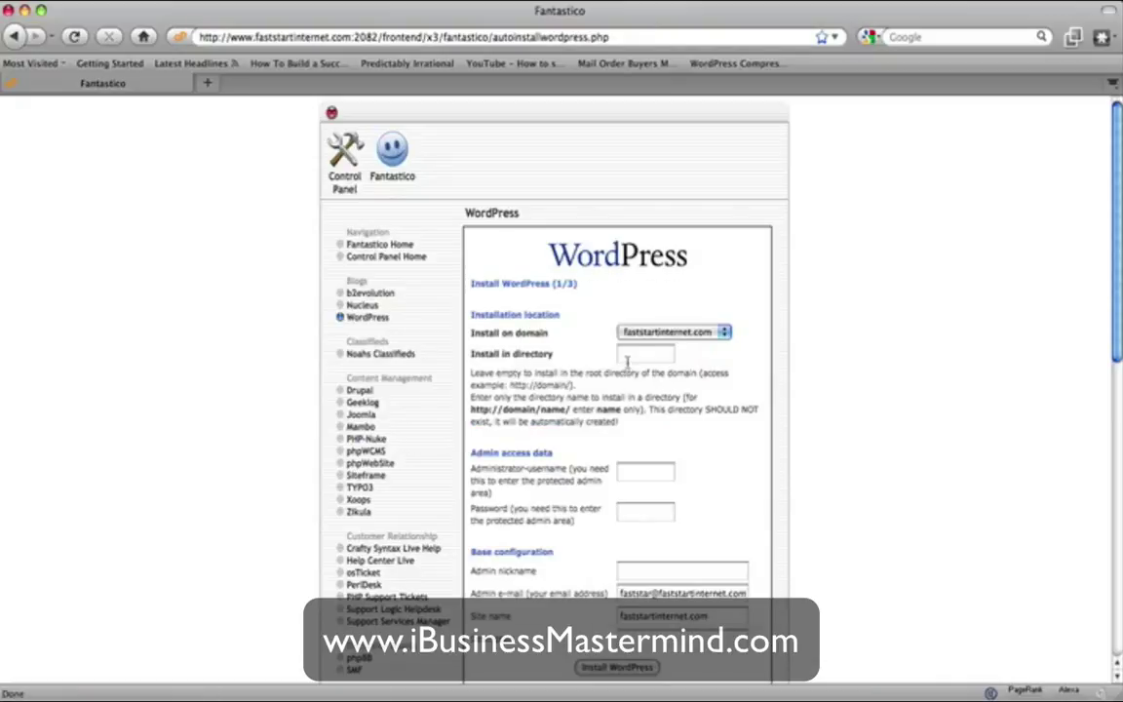
- Keep the install directory blank for the domain root, enter the admin username and password, and submit
click(639, 359)
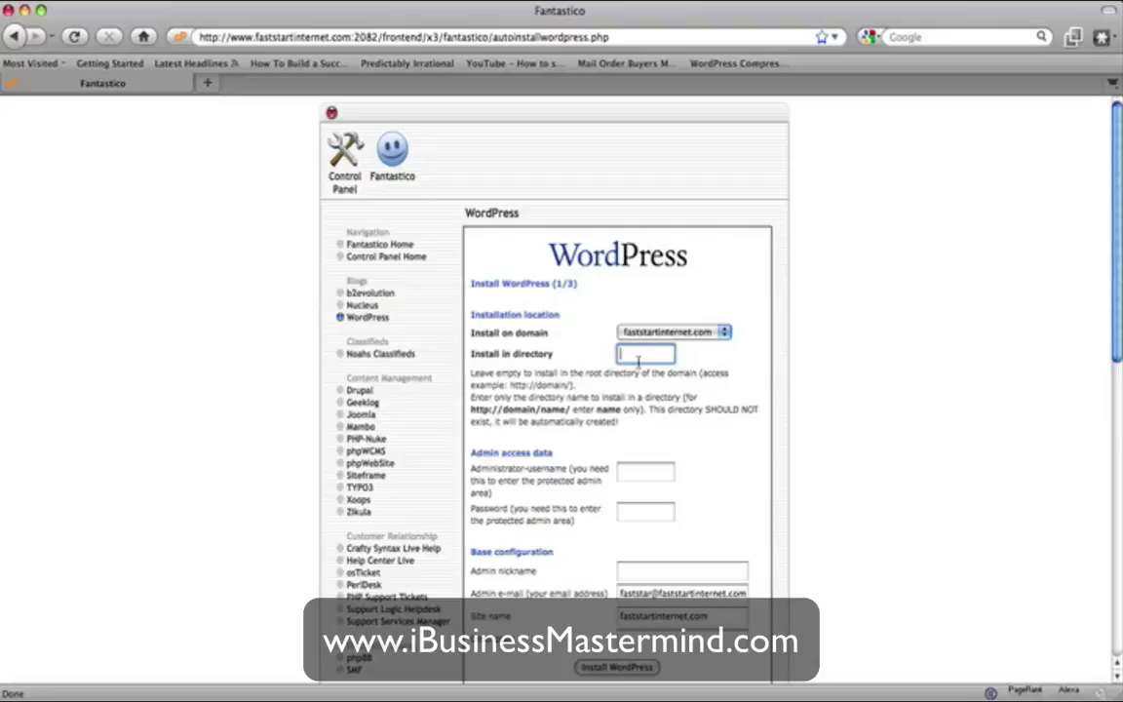
click(630, 474)
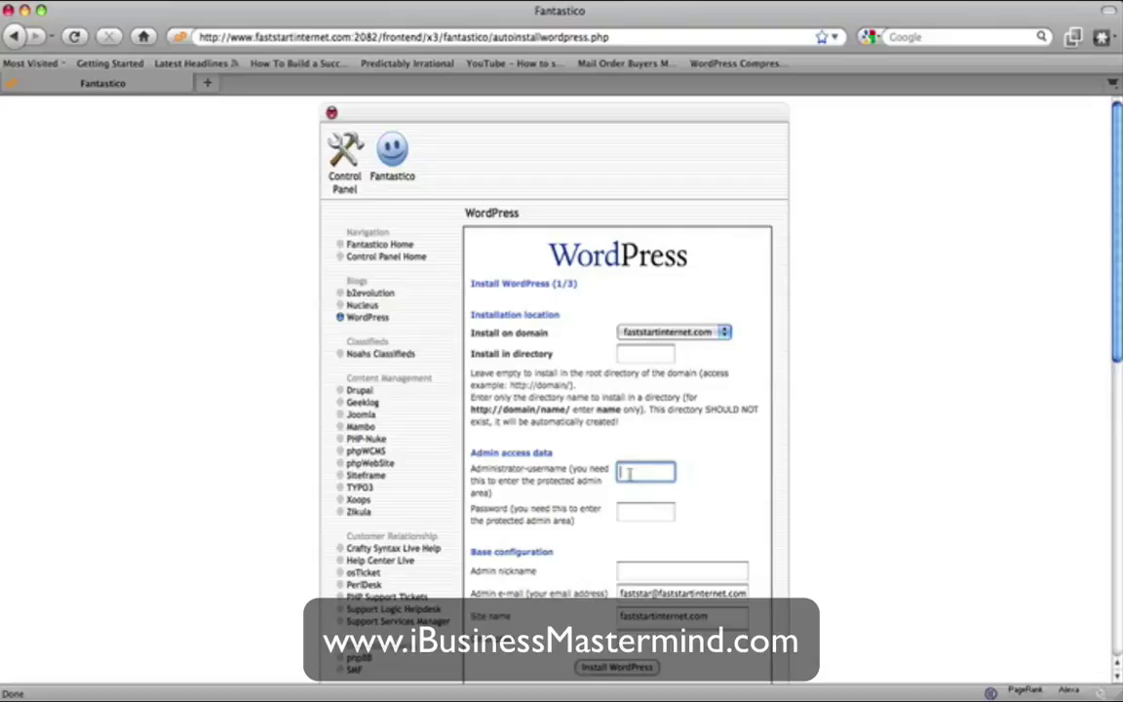
text(ad)
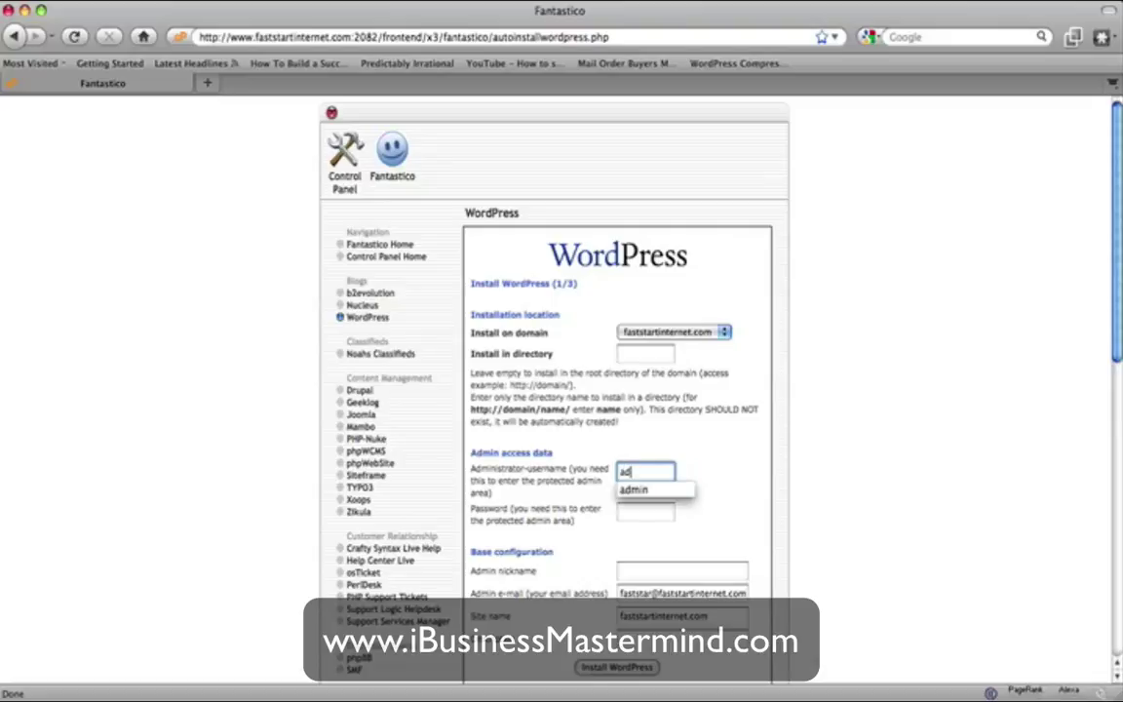
click(634, 490)
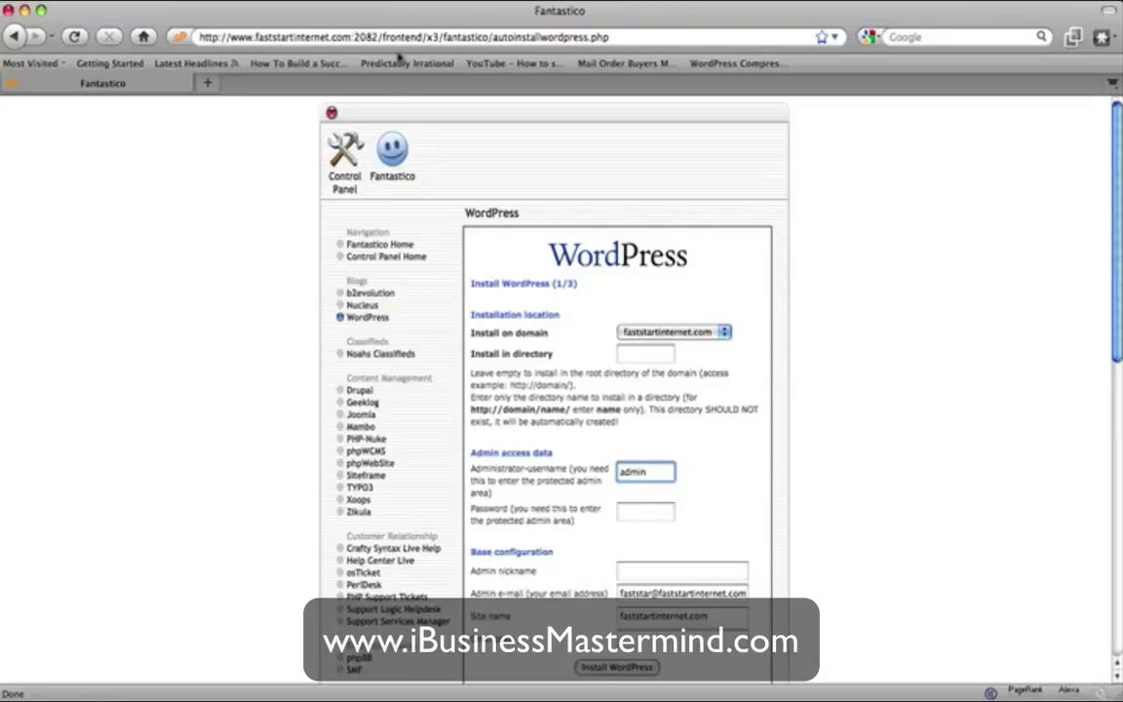
click(630, 514)
text(password)
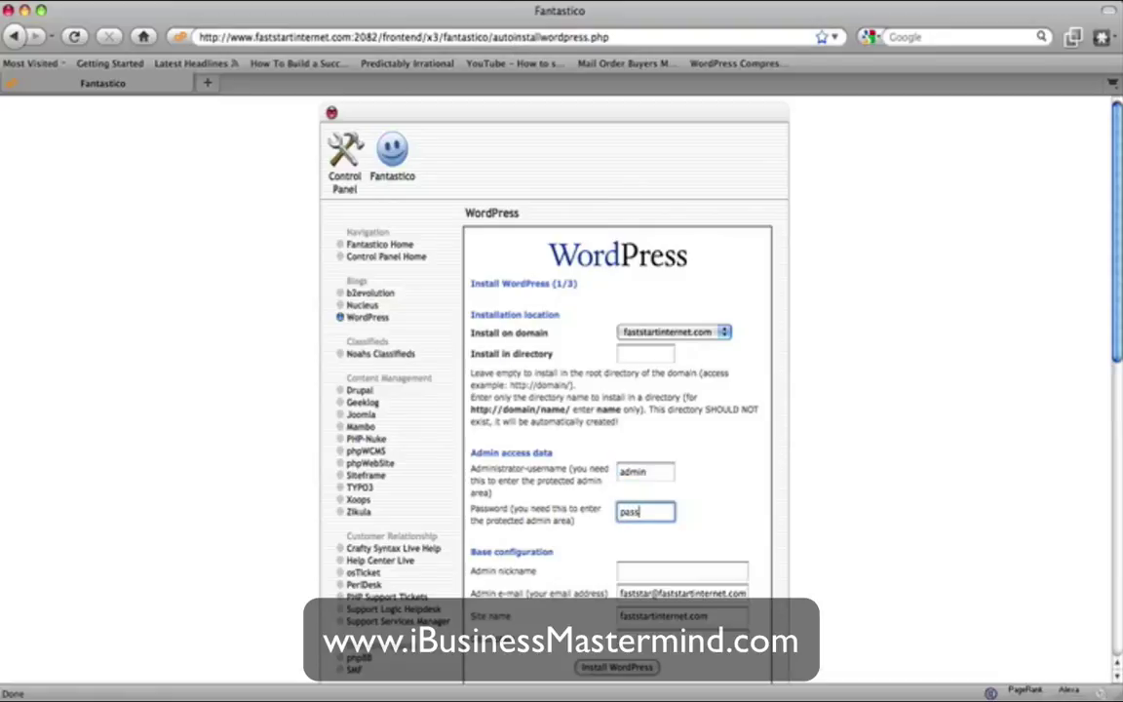
click(710, 502)
scroll(712, 504, down, 1)
scroll(710, 504, down, 3)
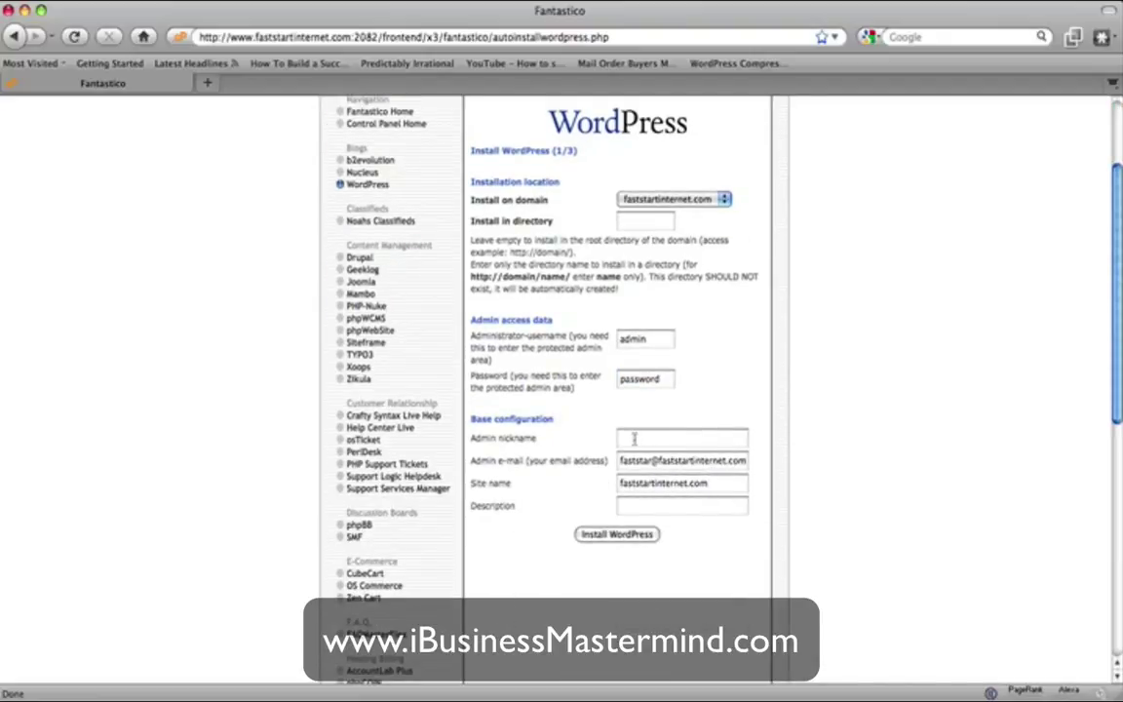
click(624, 534)
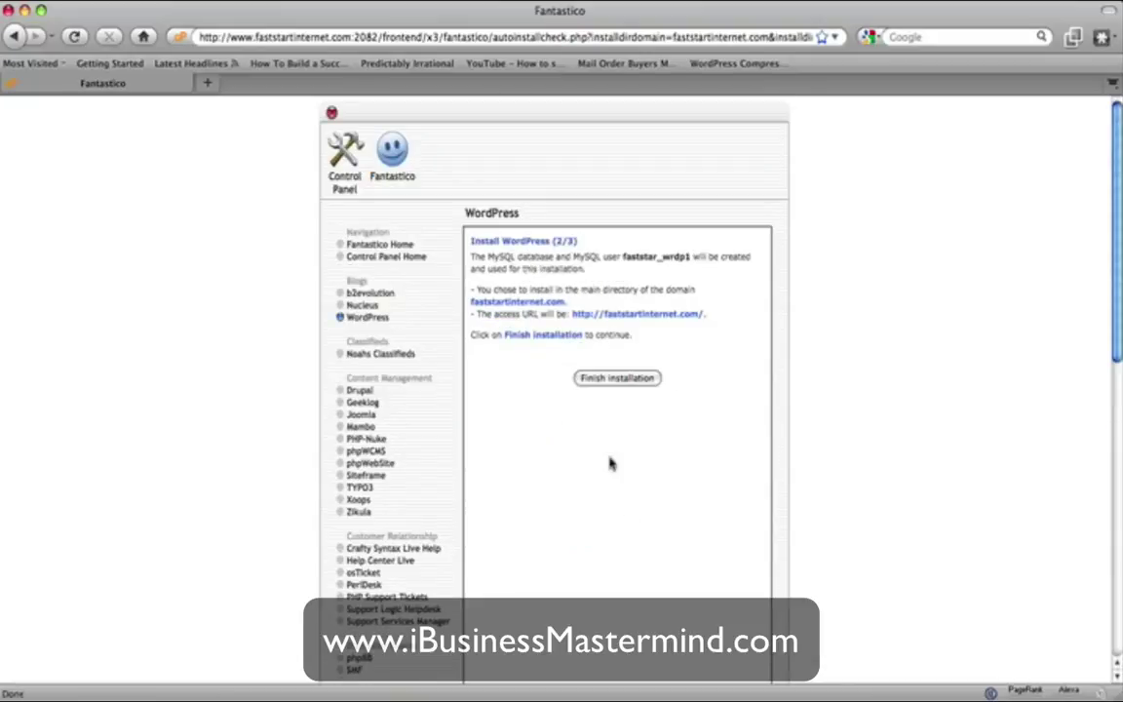
- Finish the installation to reach step 3/3 with wp-config.php, data.sql and the wp-admin address
click(616, 379)
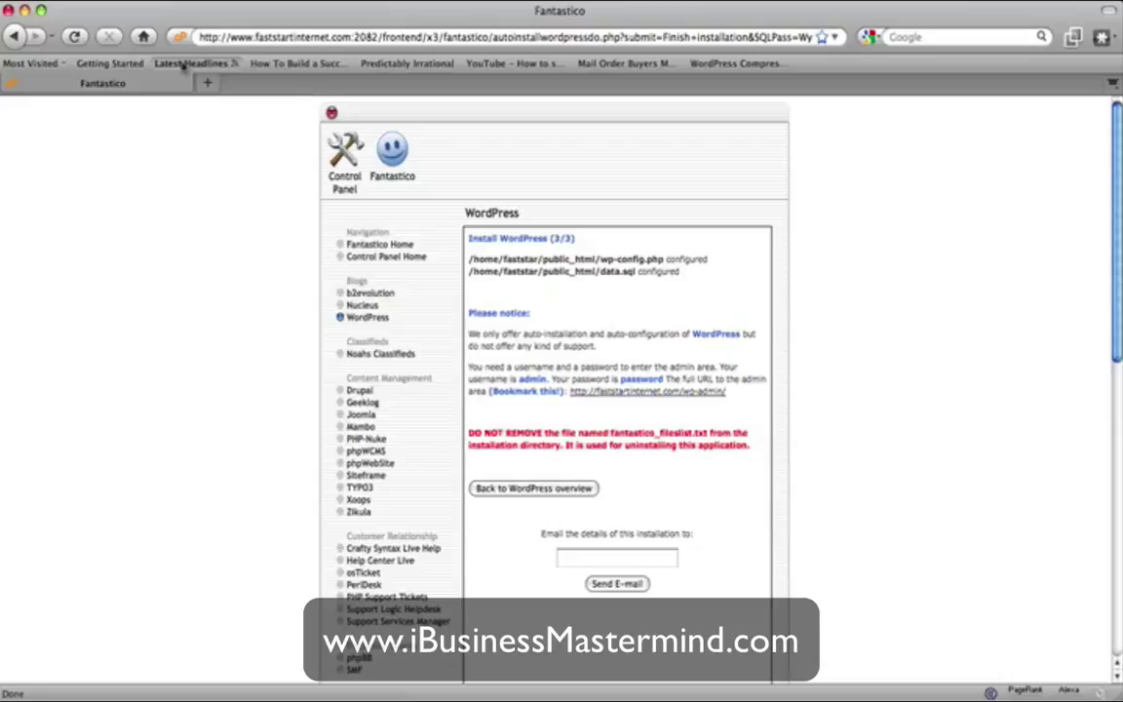
click(341, 37)
drag(343, 37, 167, 29)
key(super+c)
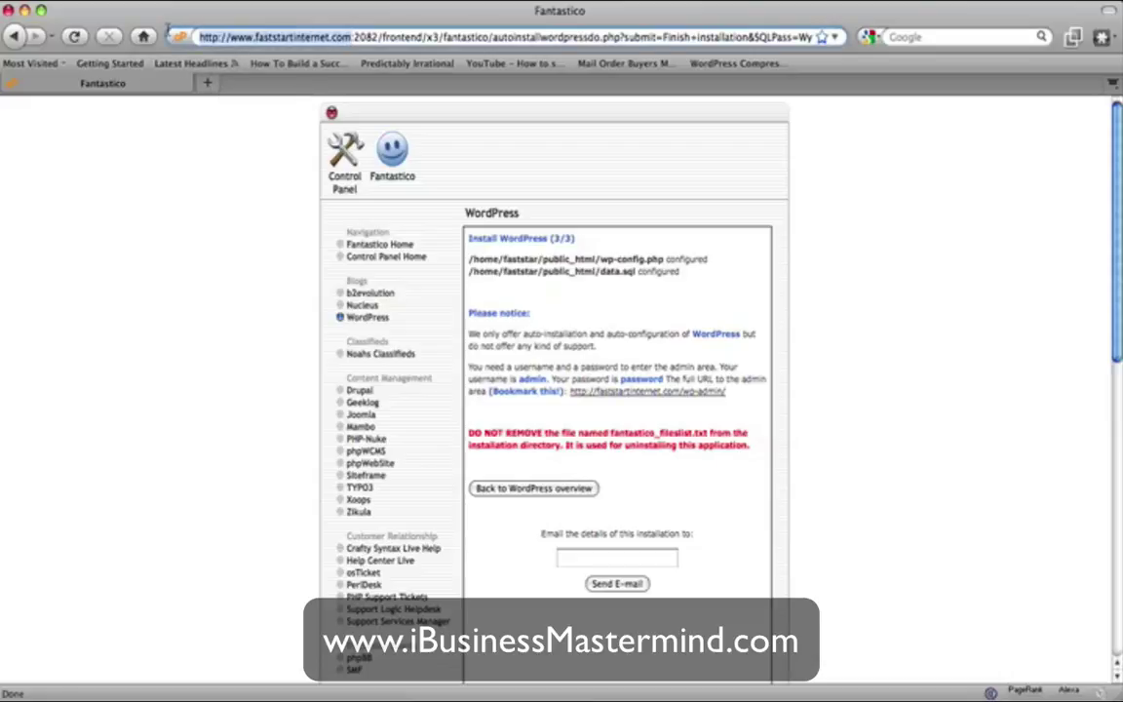
click(205, 83)
key(super+v)
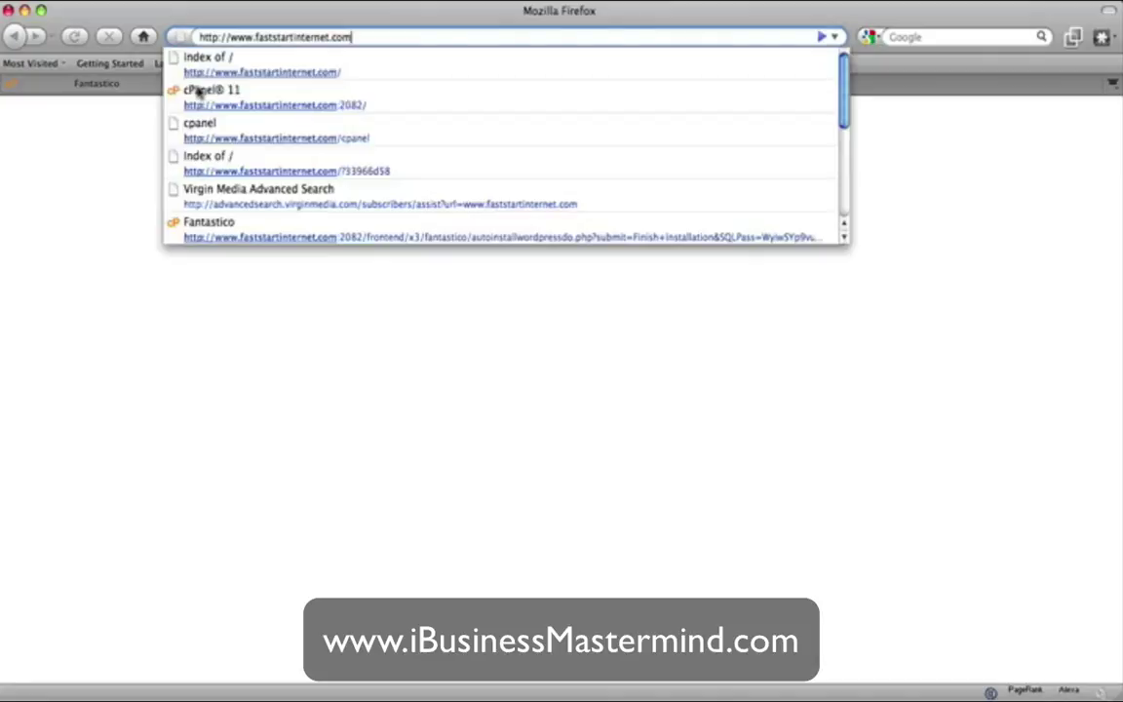
key(Return)
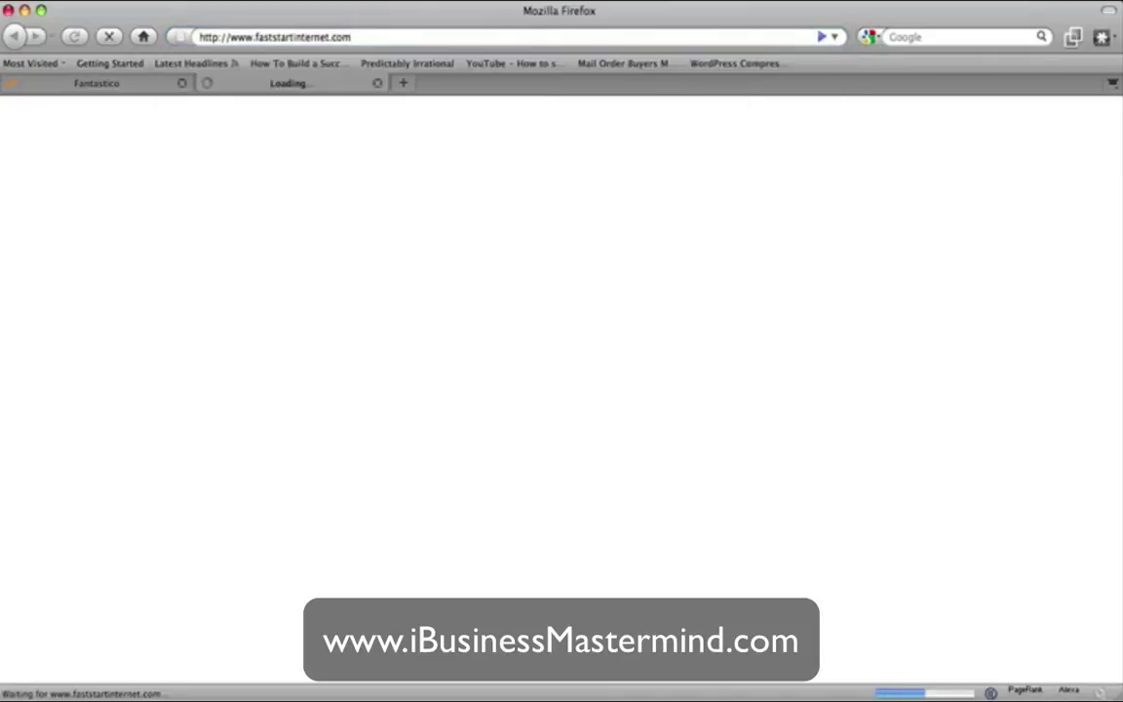